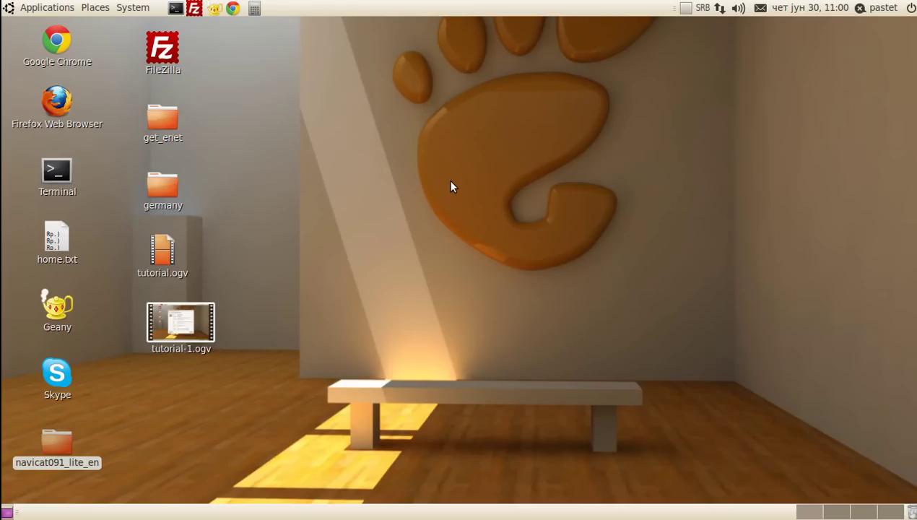
Step: Open the GNOME Applications menu to find Opera
click(44, 9)
Step: Launch Opera from Internet applications and open its main menu once the IP page loads
mouse_move(99, 90)
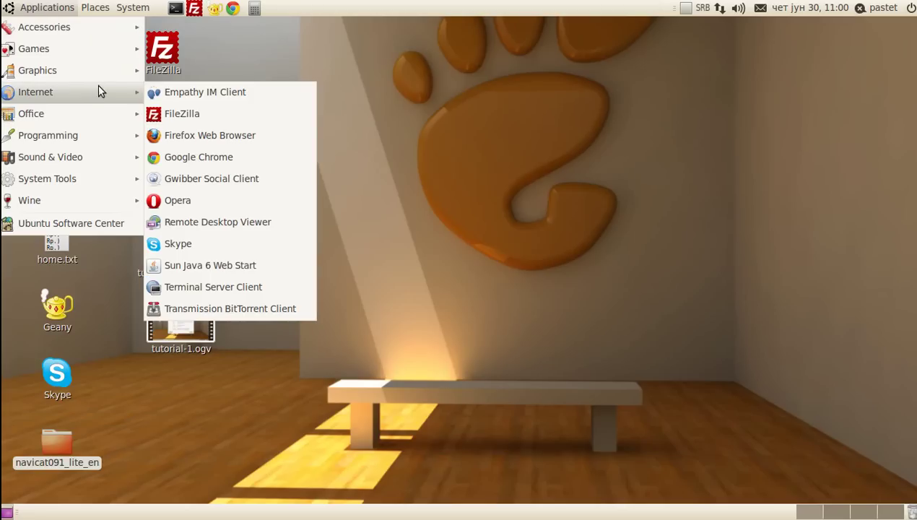
click(181, 200)
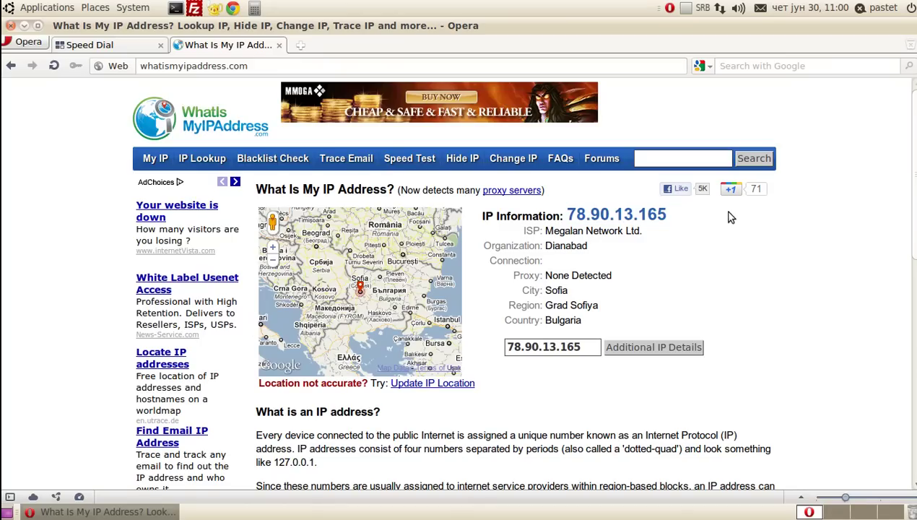
click(29, 42)
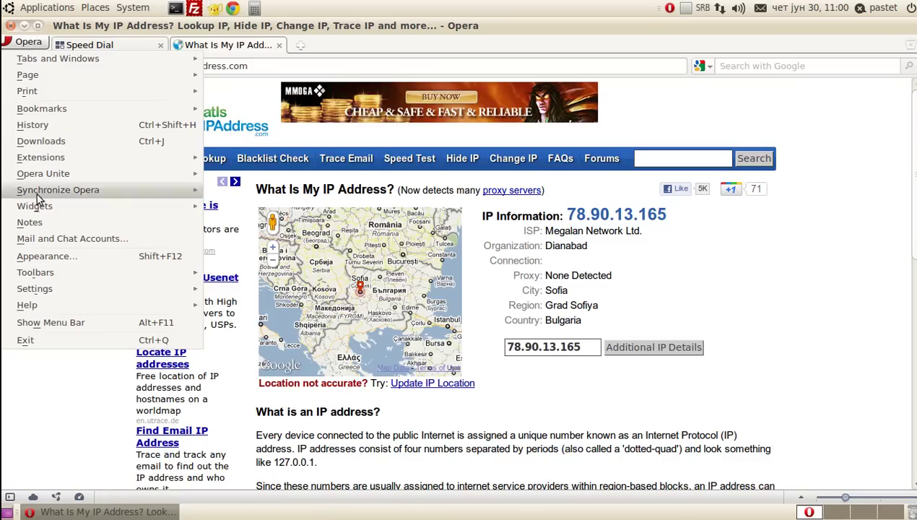
Step: Open Opera's Preferences from the Settings submenu
mouse_move(52, 294)
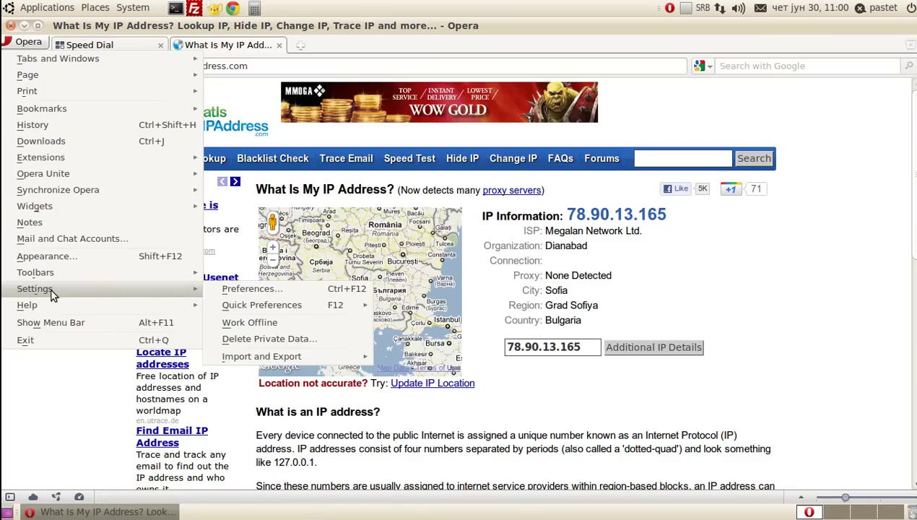
click(268, 294)
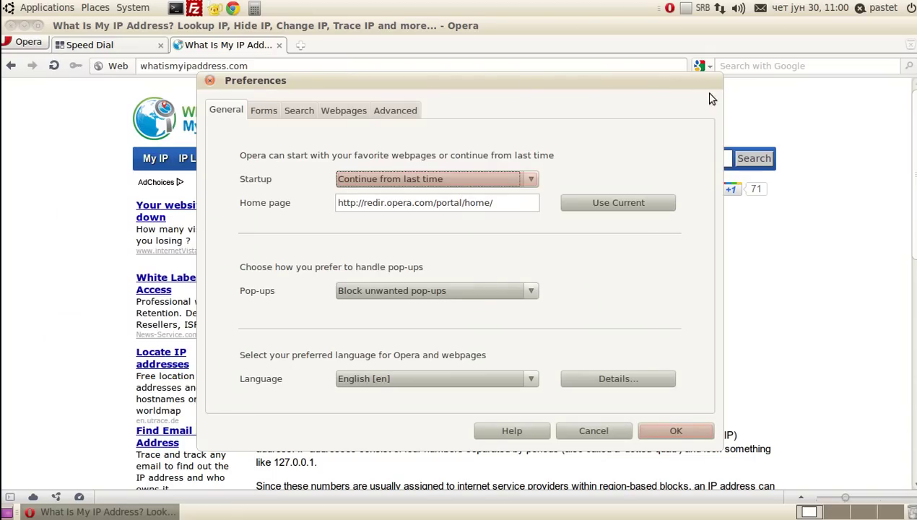
Step: Open the Proxy Servers dialog under Advanced > Network
click(401, 114)
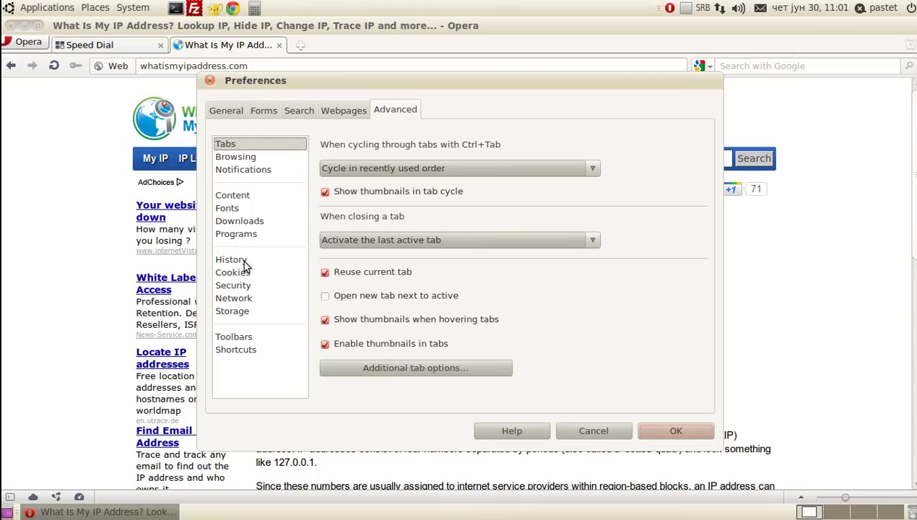
click(240, 302)
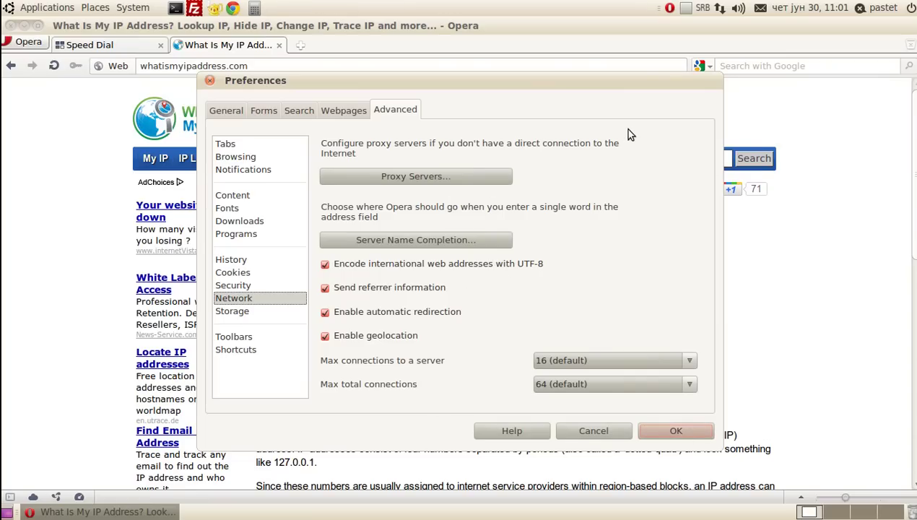
click(454, 179)
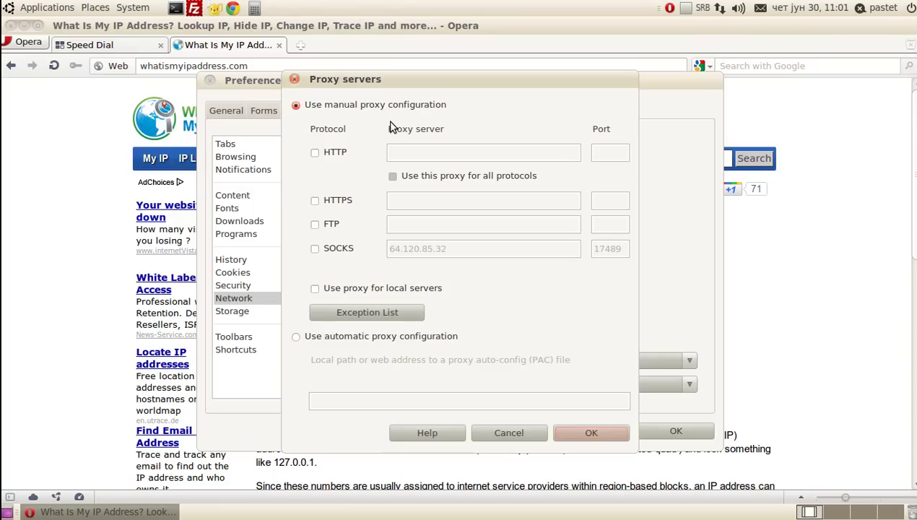
Step: Enable the HTTP proxy and move address 64.120.85.32 from SOCKS into the HTTP server field
click(315, 153)
click(443, 153)
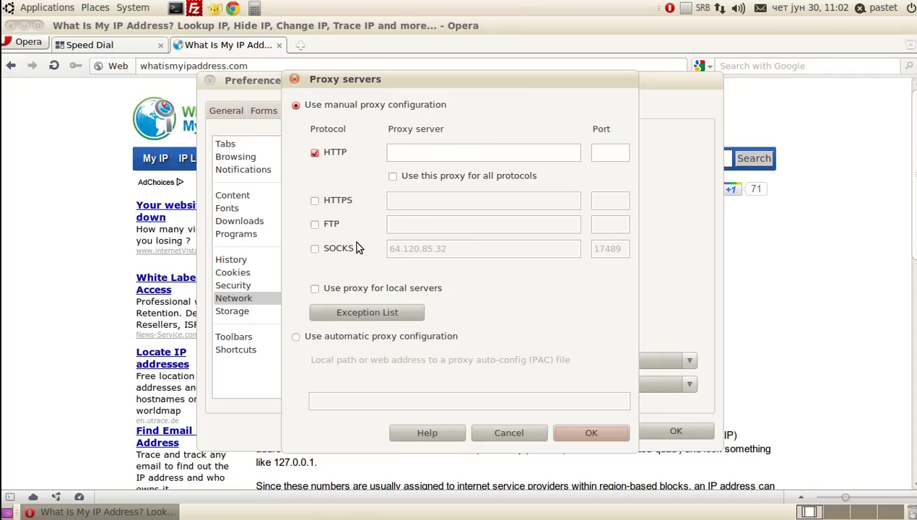
click(315, 248)
drag(469, 250, 368, 249)
key(ctrl+c)
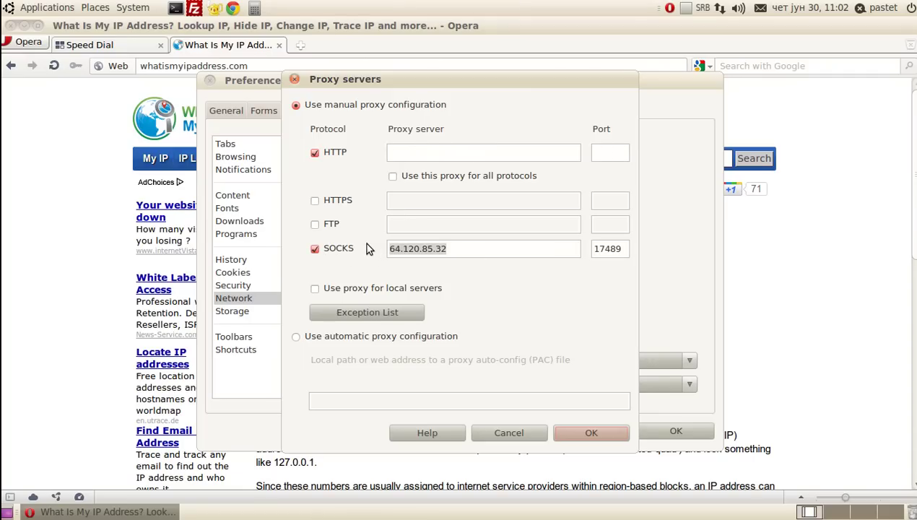
key(BackSpace)
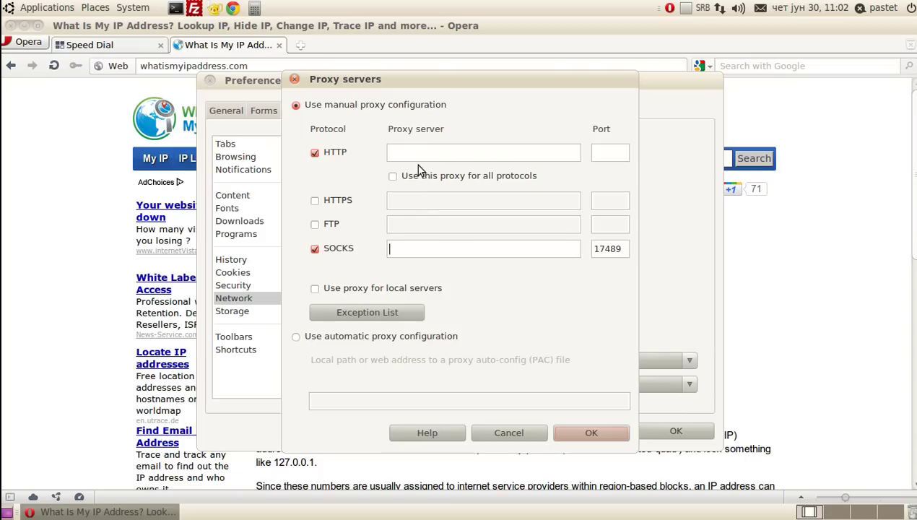
click(432, 153)
key(ctrl+v)
Step: Move port 17489 into the HTTP port field and disable the SOCKS entry
double_click(615, 249)
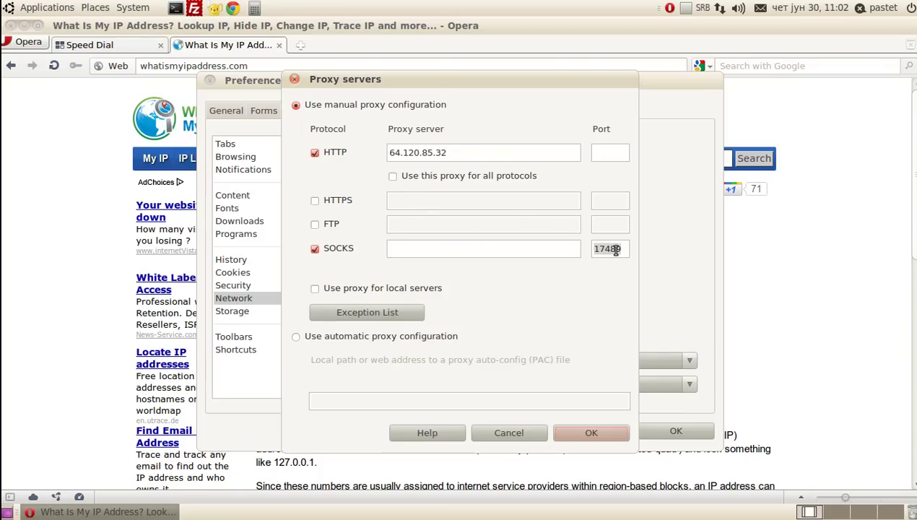
key(ctrl+x)
click(610, 151)
key(ctrl+v)
click(316, 250)
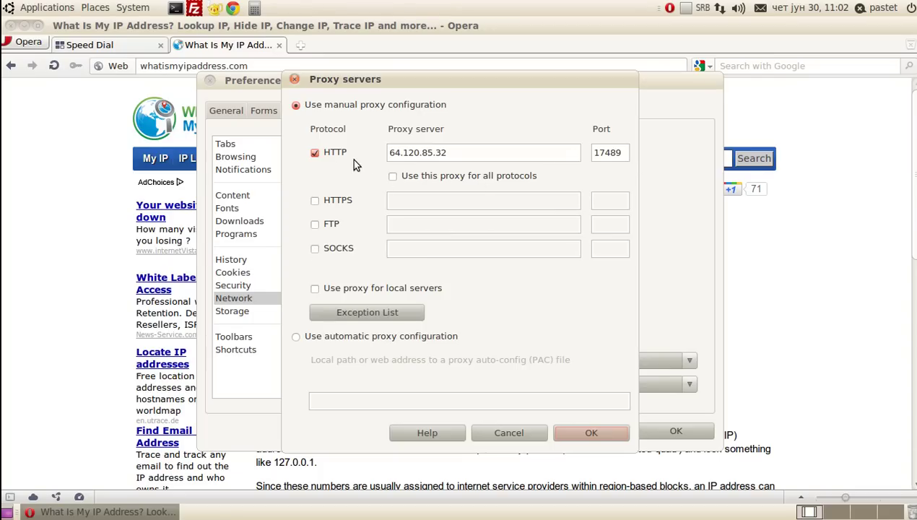
Step: Re-enter SOCKS proxy 64.120.85.32 with port 17489, with HTTP unchecked
click(316, 154)
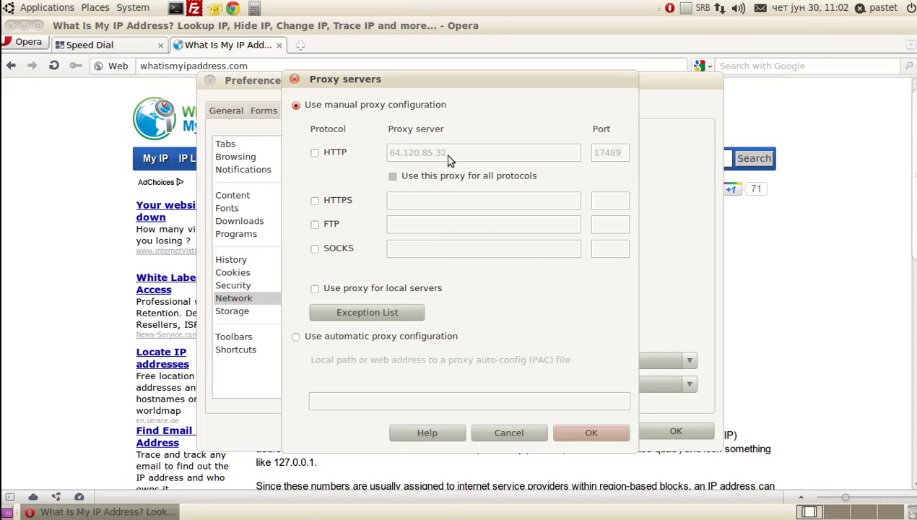
click(314, 250)
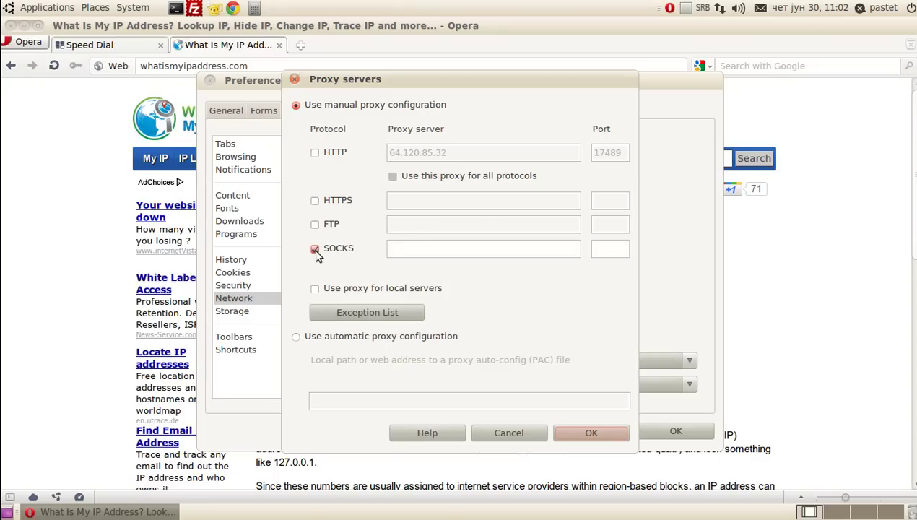
click(440, 248)
text(17489)
key(ctrl+a)
key(ctrl+x)
click(594, 250)
key(ctrl+v)
click(499, 250)
text(64.120.)
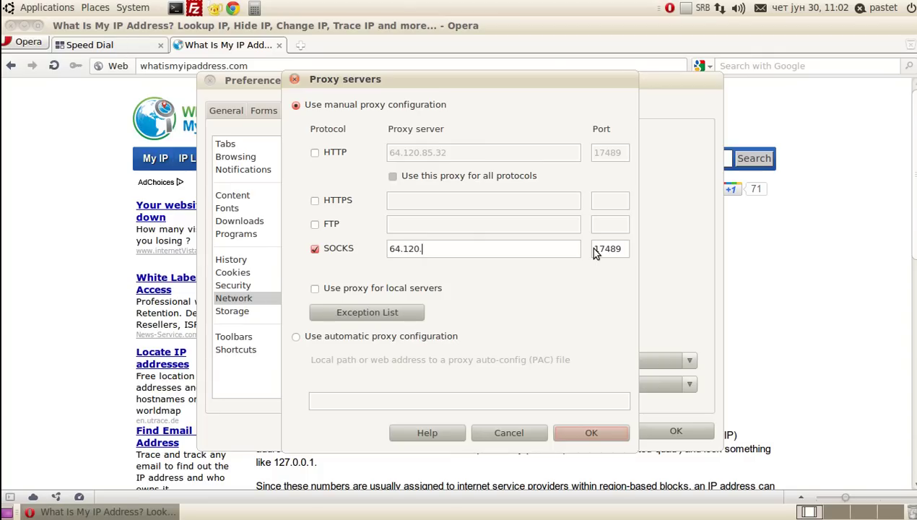
text(85.32)
Step: Toggle the HTTP and SOCKS proxy checkboxes, leaving SOCKS disabled
click(314, 152)
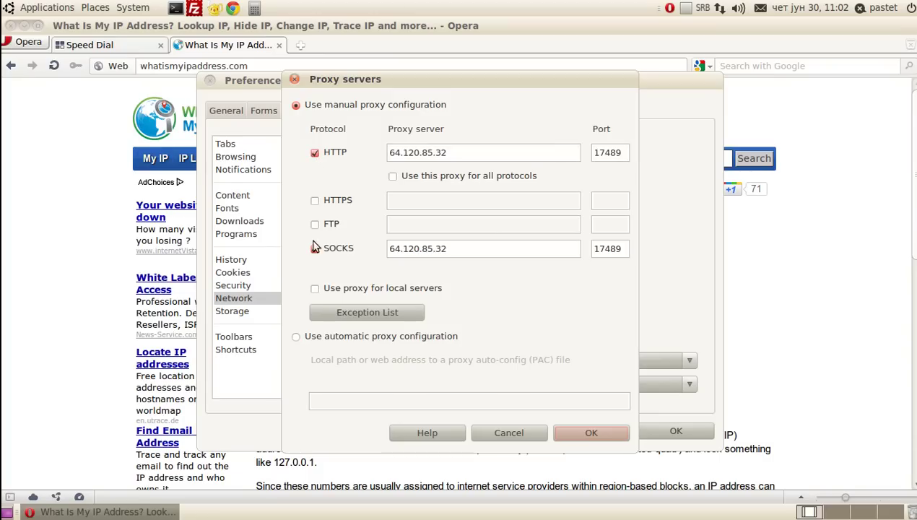
click(315, 250)
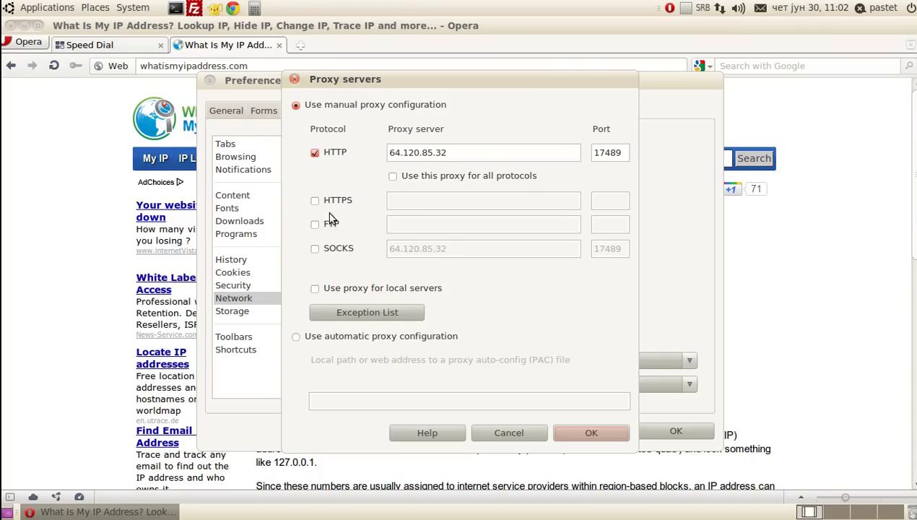
click(315, 152)
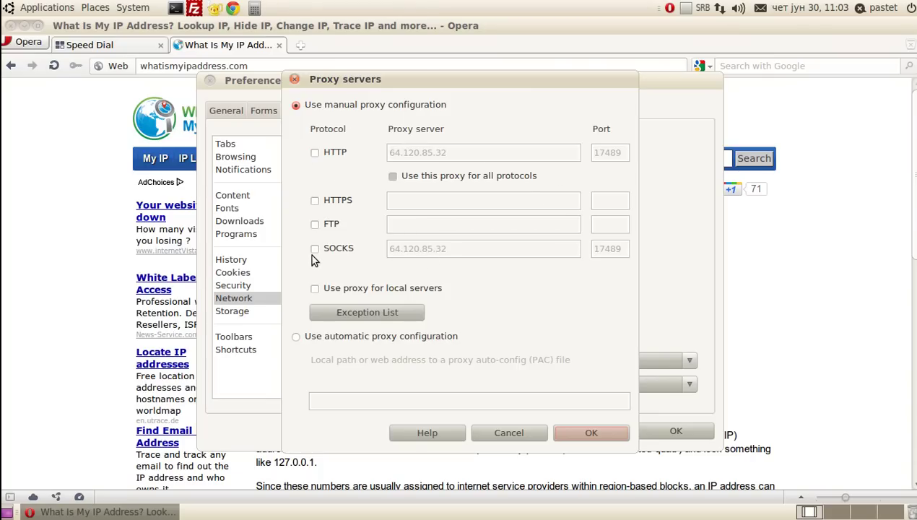
click(315, 248)
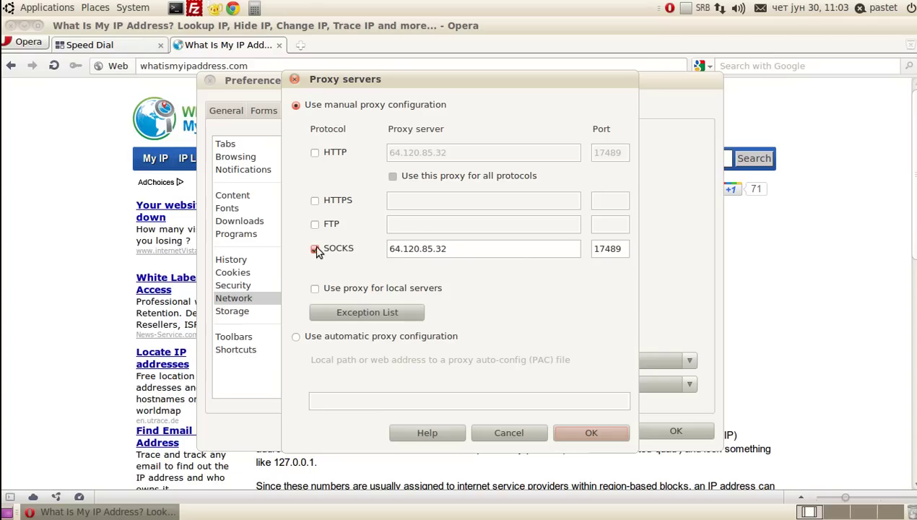
click(314, 248)
Step: Enable the HTTP proxy and confirm both the Proxy servers and Preferences dialogs
click(315, 153)
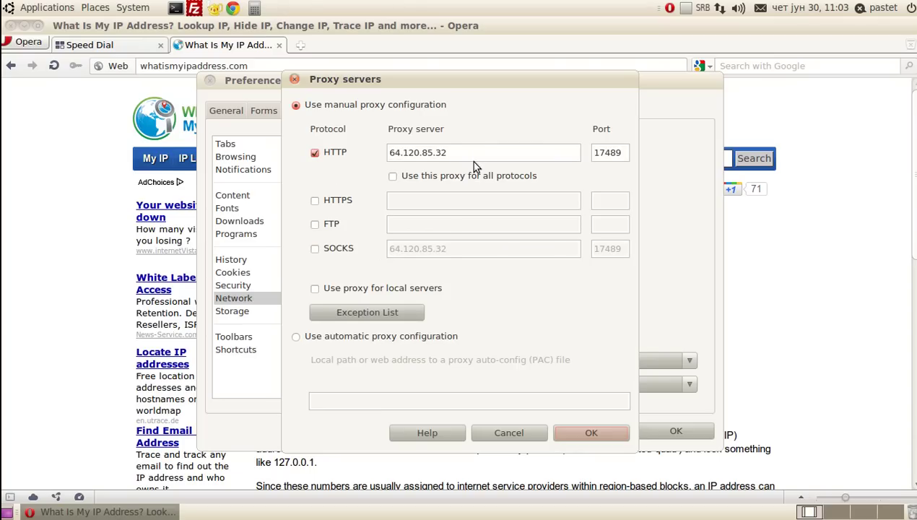
click(600, 436)
click(643, 430)
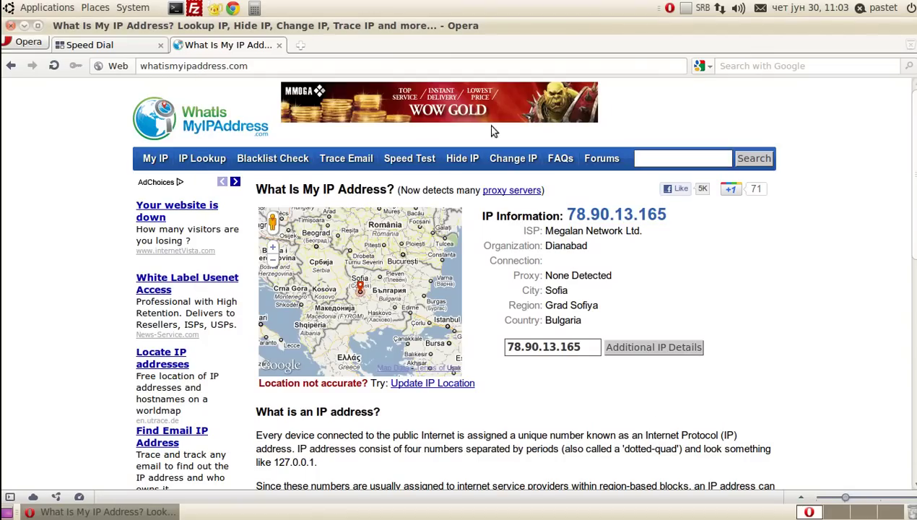
Step: Close Opera and reopen it from Applications > Internet
click(10, 26)
click(36, 9)
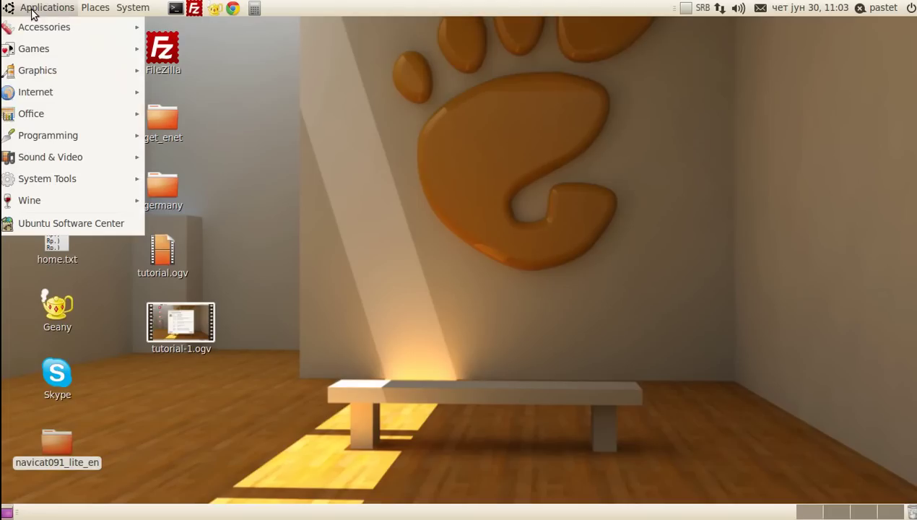
mouse_move(38, 78)
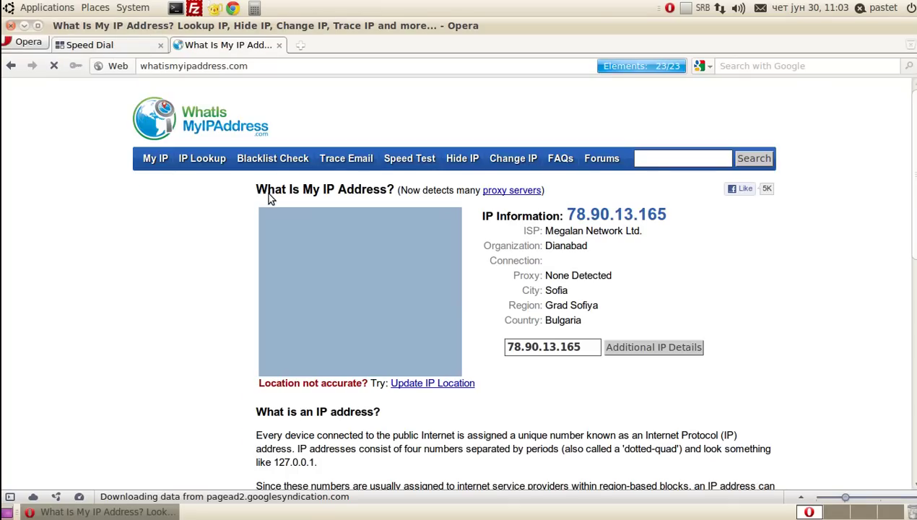
Step: Search Google for 'my ip address' and open the first result to confirm the proxy IP
click(281, 45)
click(751, 66)
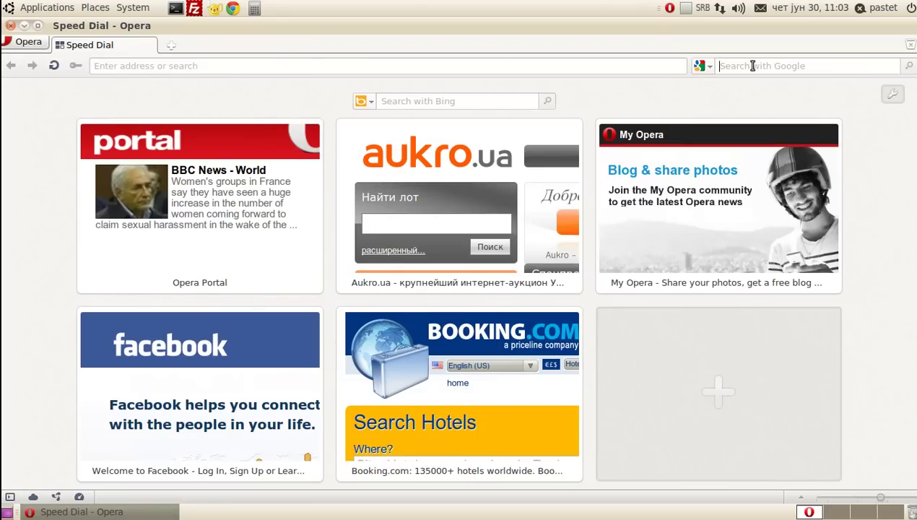
text(my ip address)
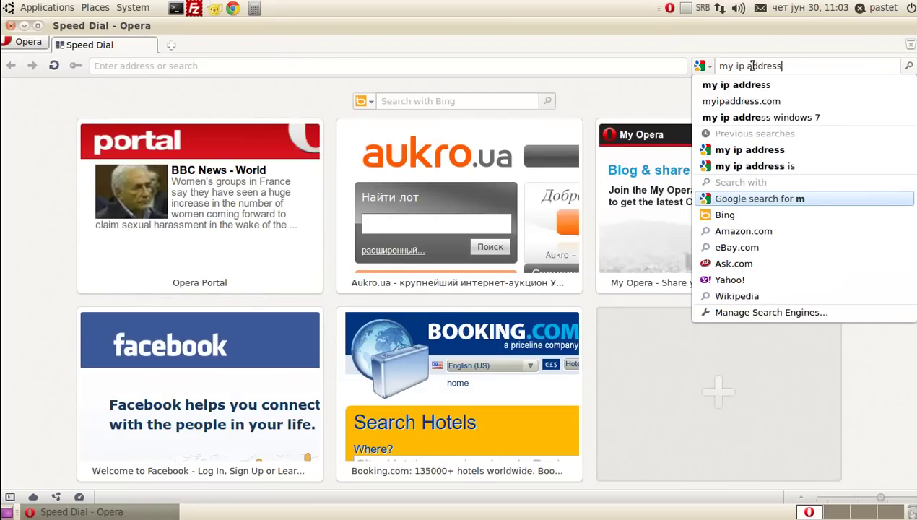
key(Return)
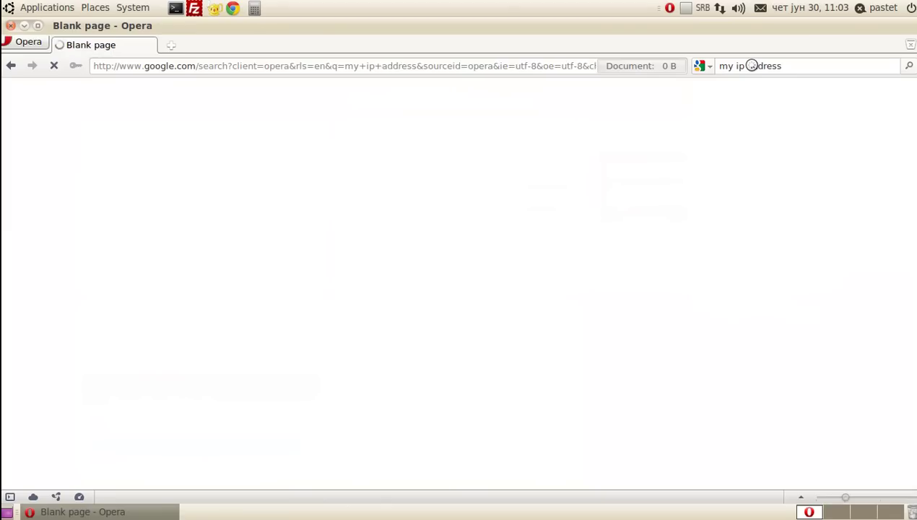
click(303, 173)
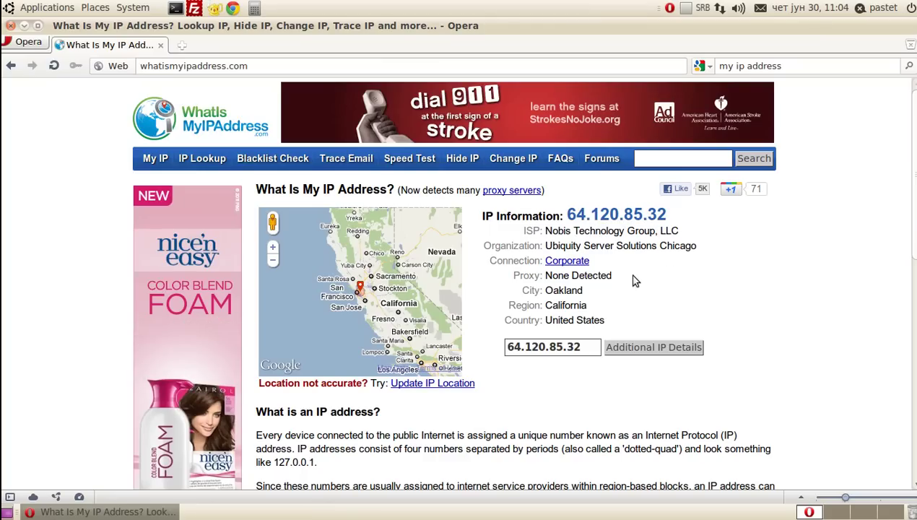
double_click(552, 275)
right_click(553, 276)
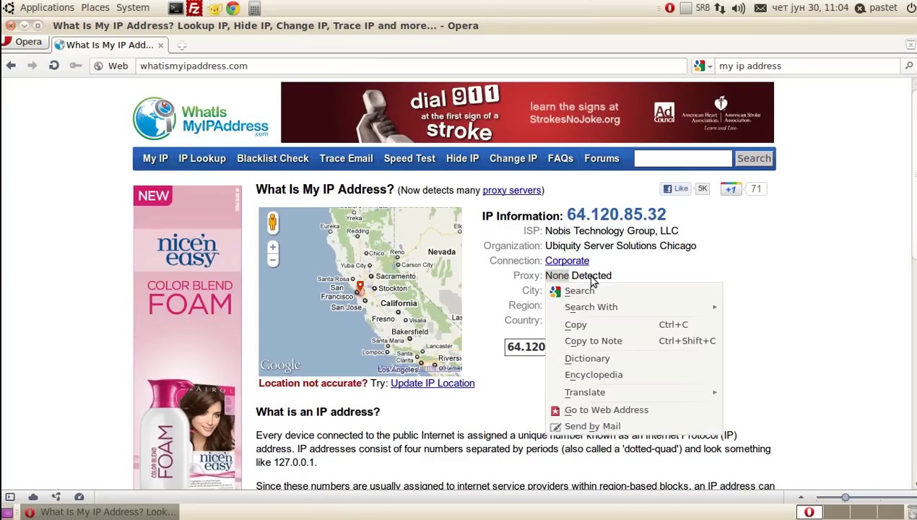
click(595, 281)
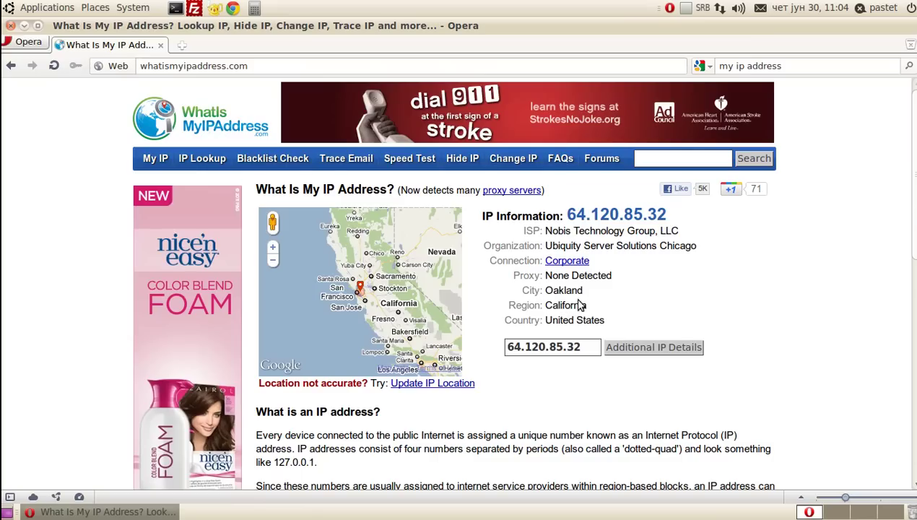
double_click(563, 323)
right_click(562, 323)
right_click(582, 322)
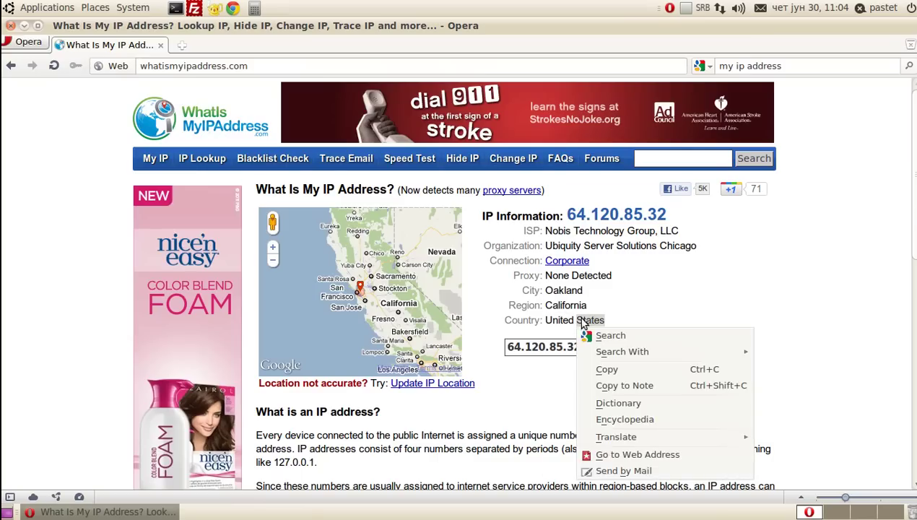